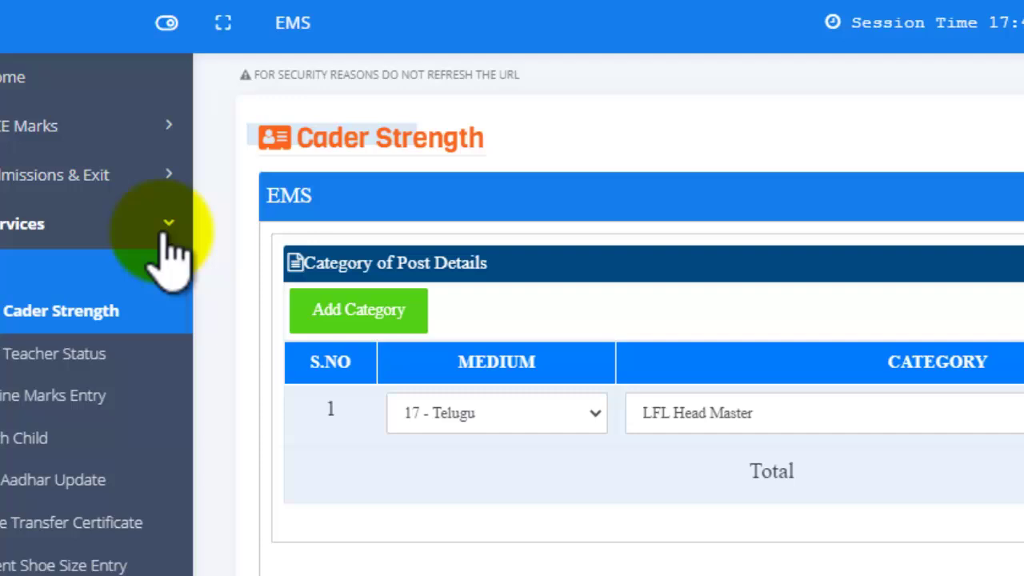
click(241, 216)
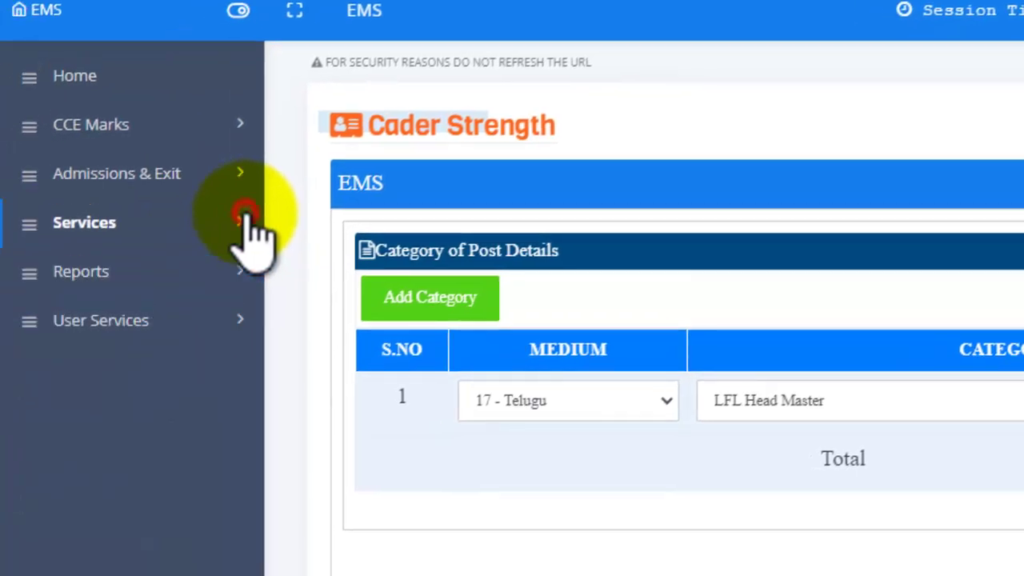
click(228, 268)
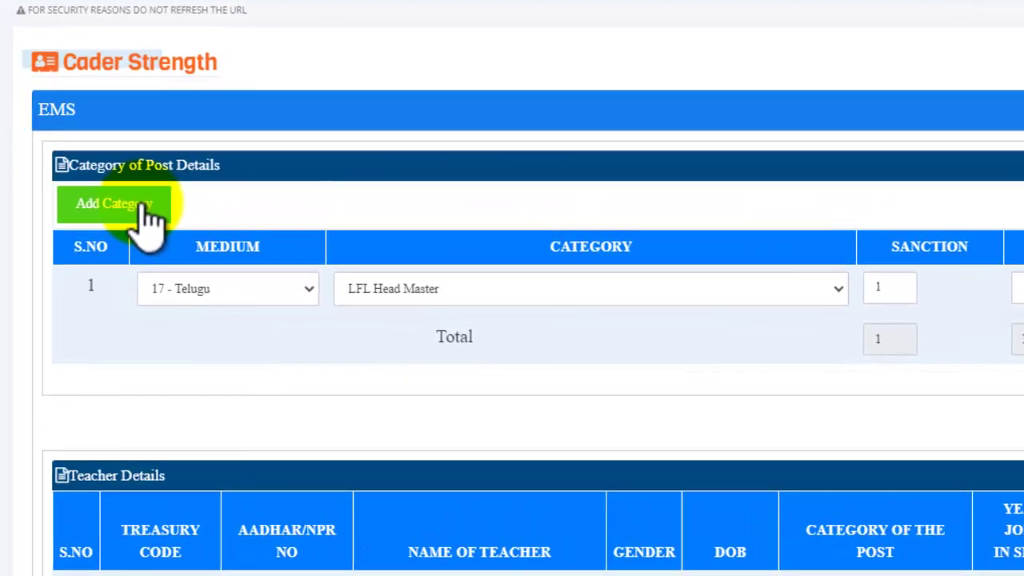
Add two rows to the Category of Post Details table and set the second row's medium to 17 - Telugu.
click(132, 209)
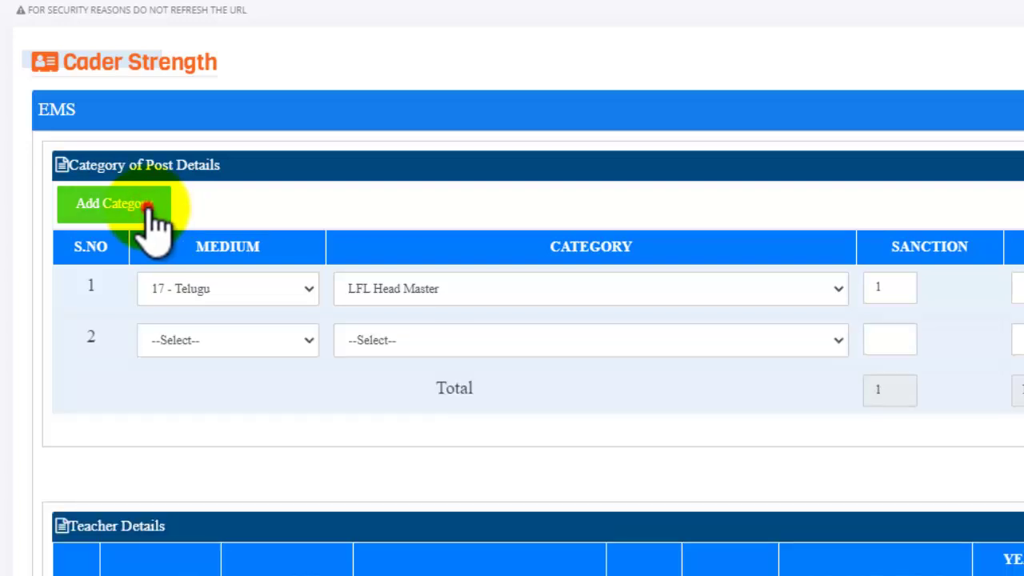
click(152, 210)
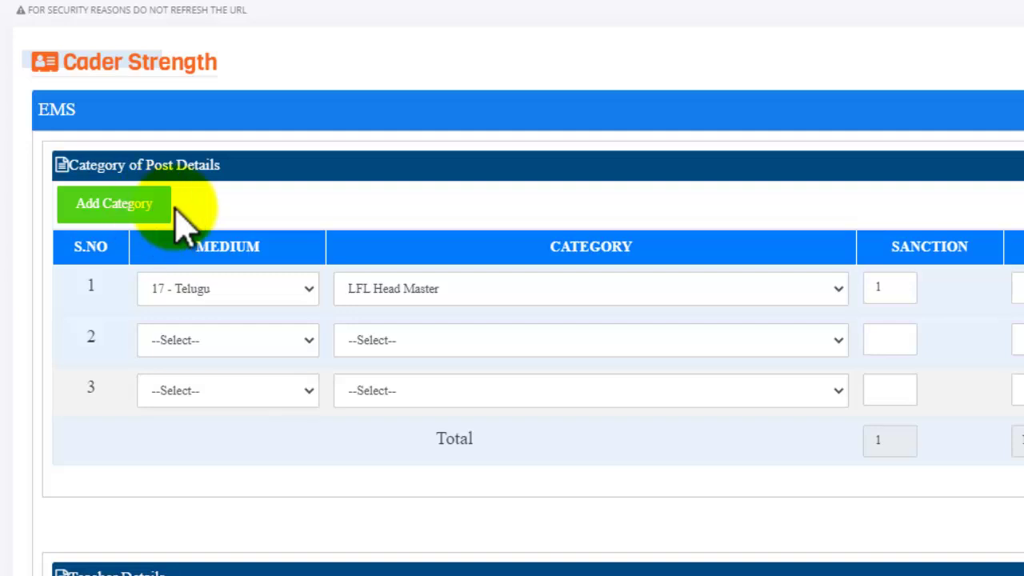
click(232, 340)
click(247, 402)
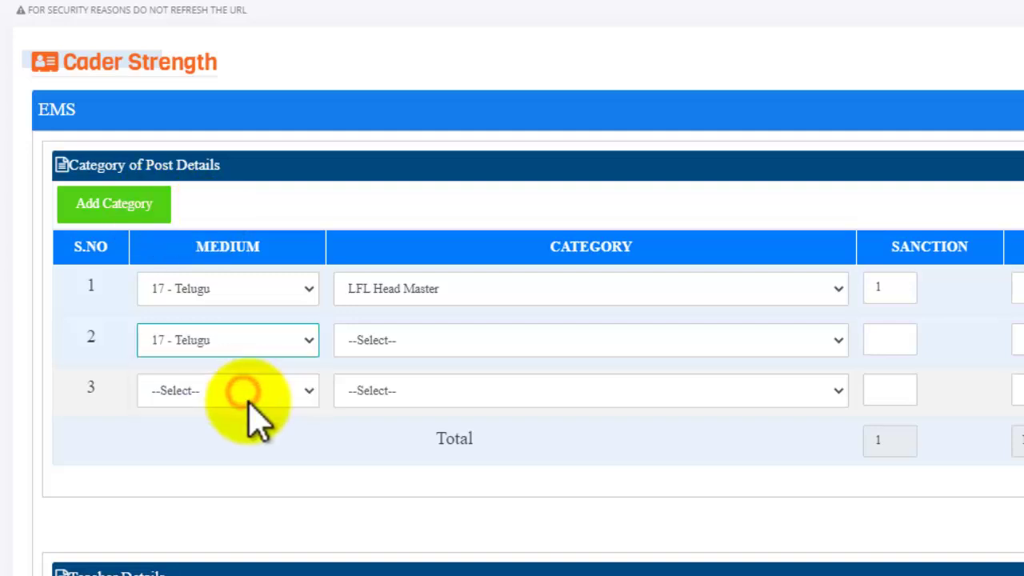
Set the second row's category to Secondary Grade Teacher/TGT and look through the other category options.
click(457, 342)
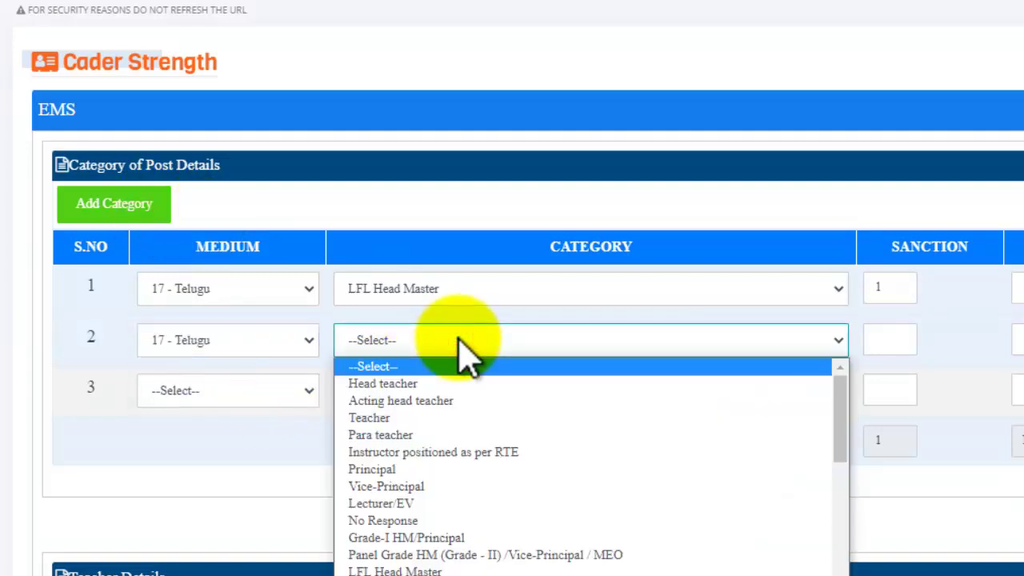
text(sec)
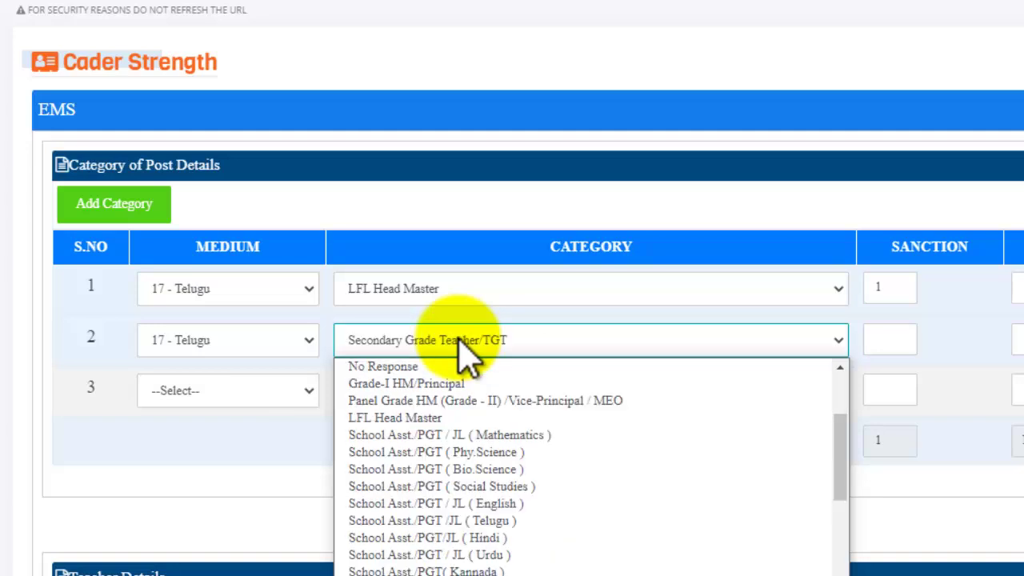
key(Return)
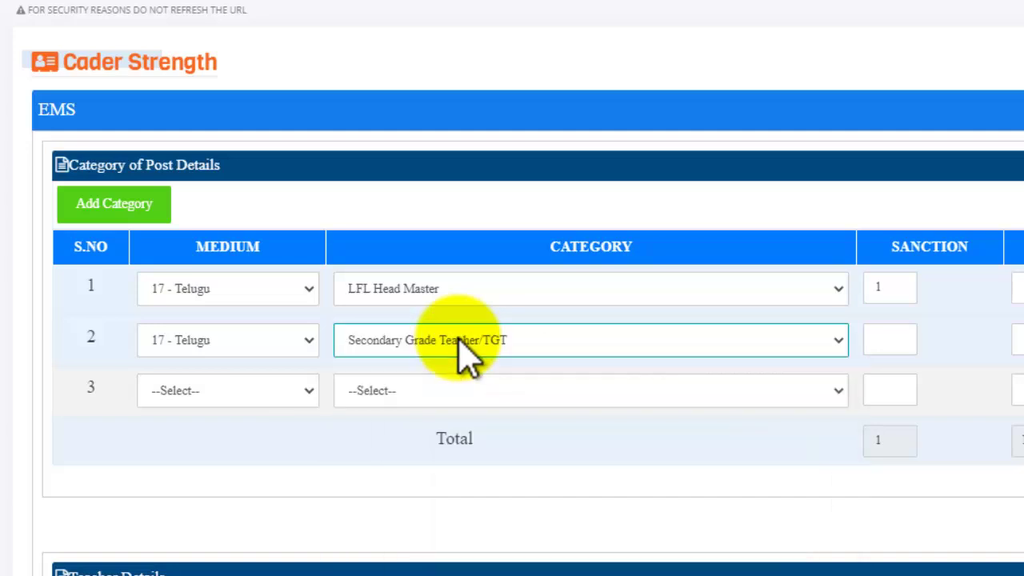
click(464, 352)
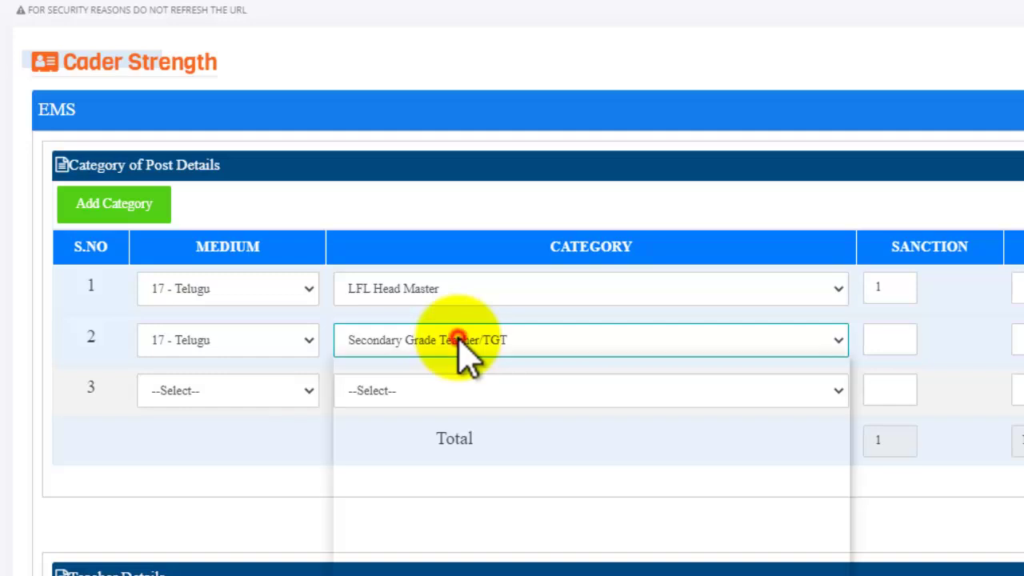
scroll(617, 549, down, 1)
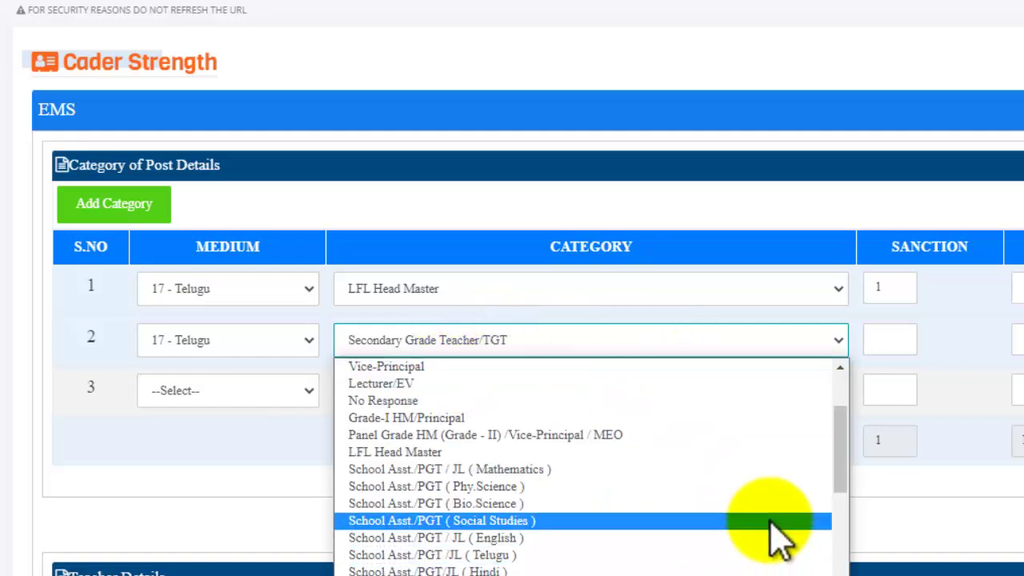
drag(840, 439, 875, 391)
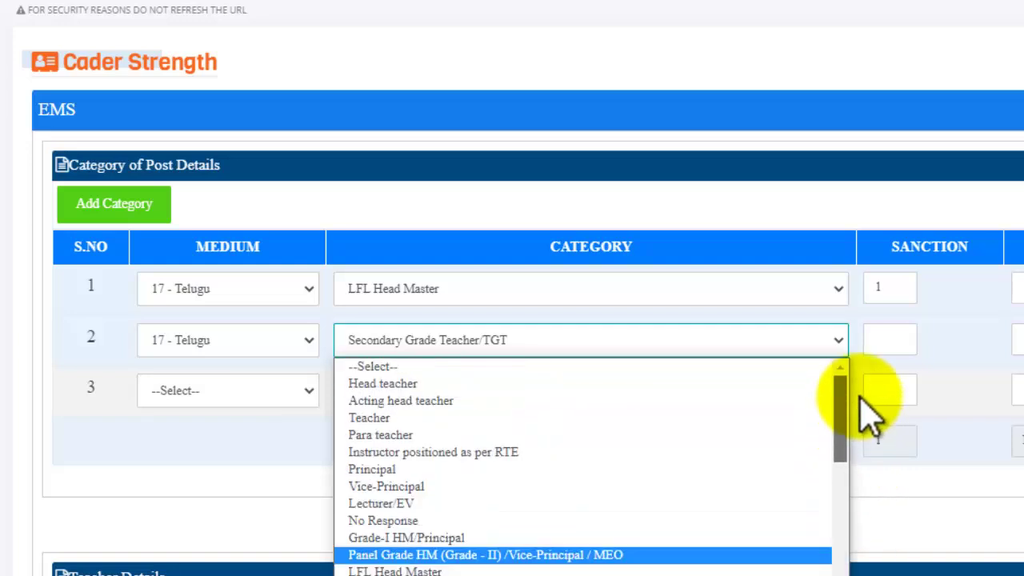
Enter 3 as the sanction count and 3 as the working count for the Secondary Grade Teacher/TGT row.
click(901, 340)
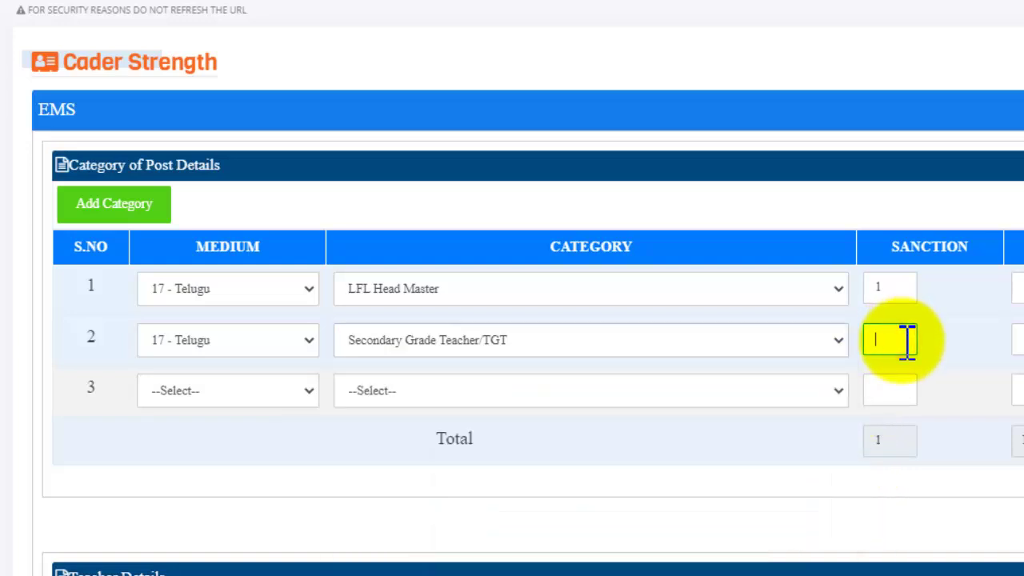
click(913, 243)
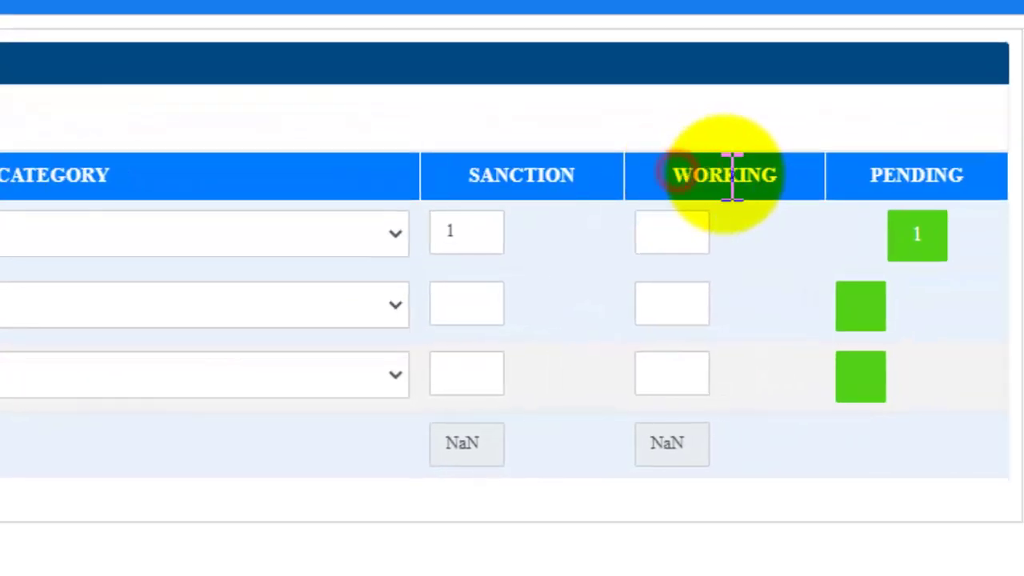
click(488, 304)
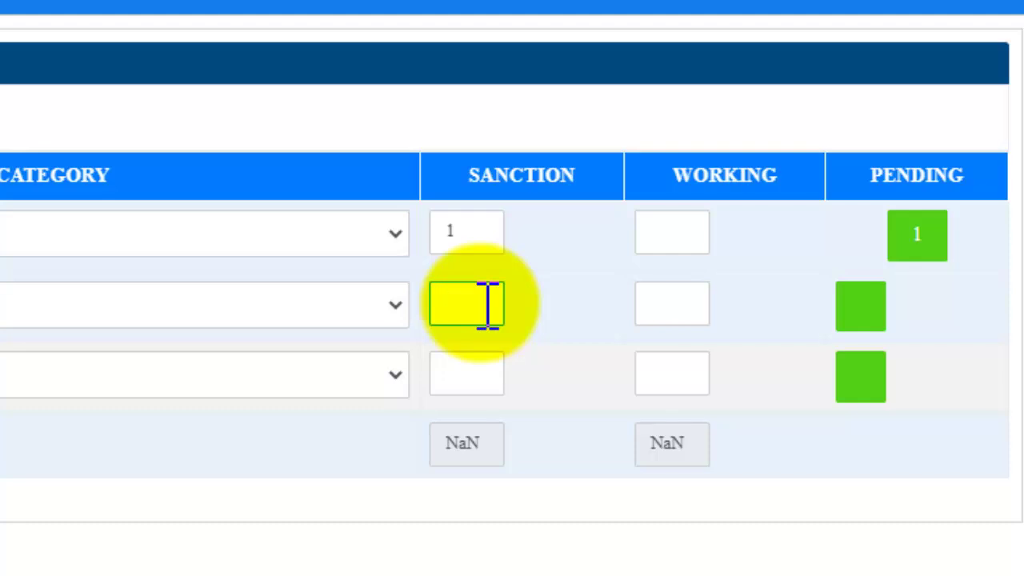
text(3)
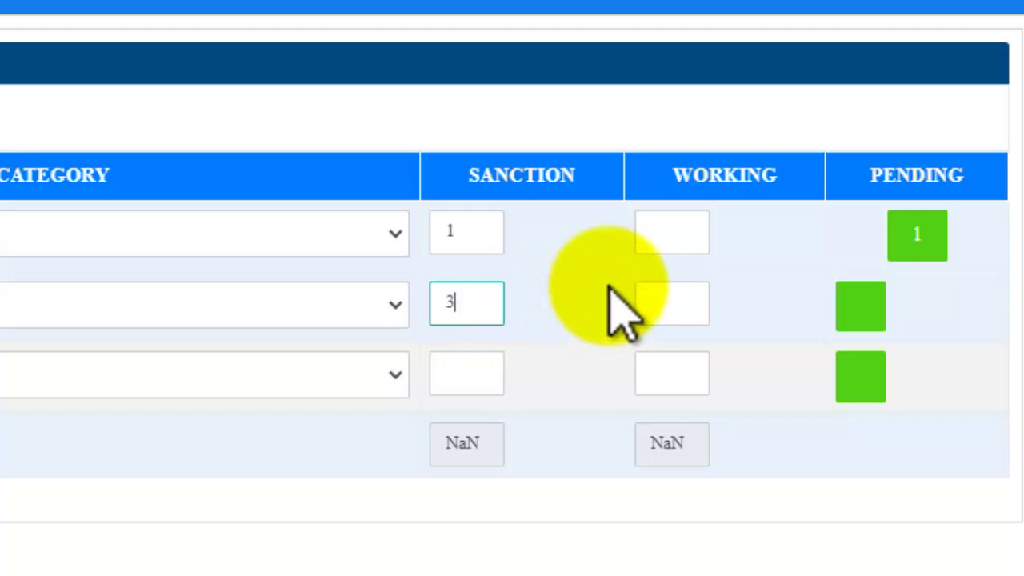
click(692, 304)
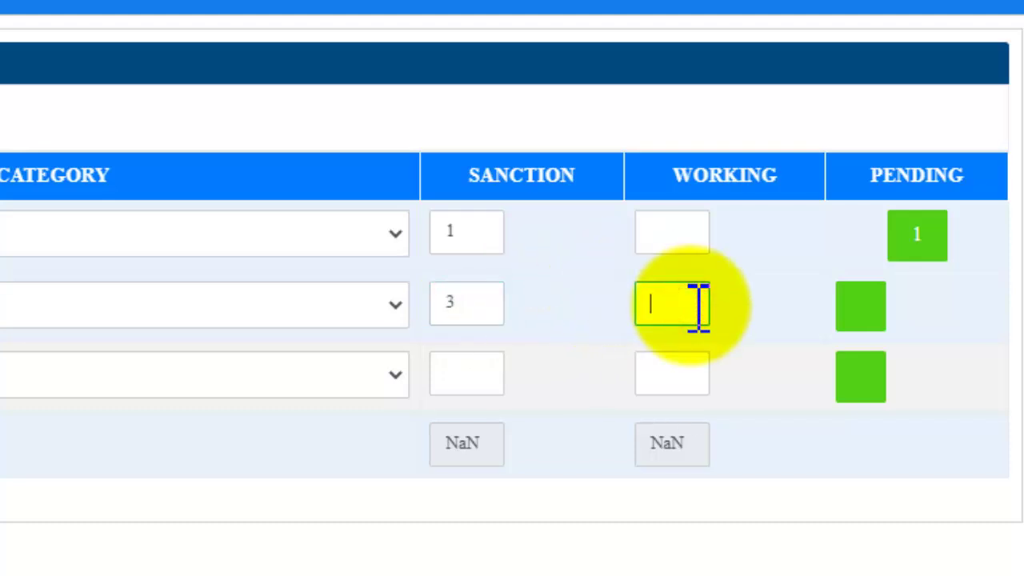
text(3)
key(Tab)
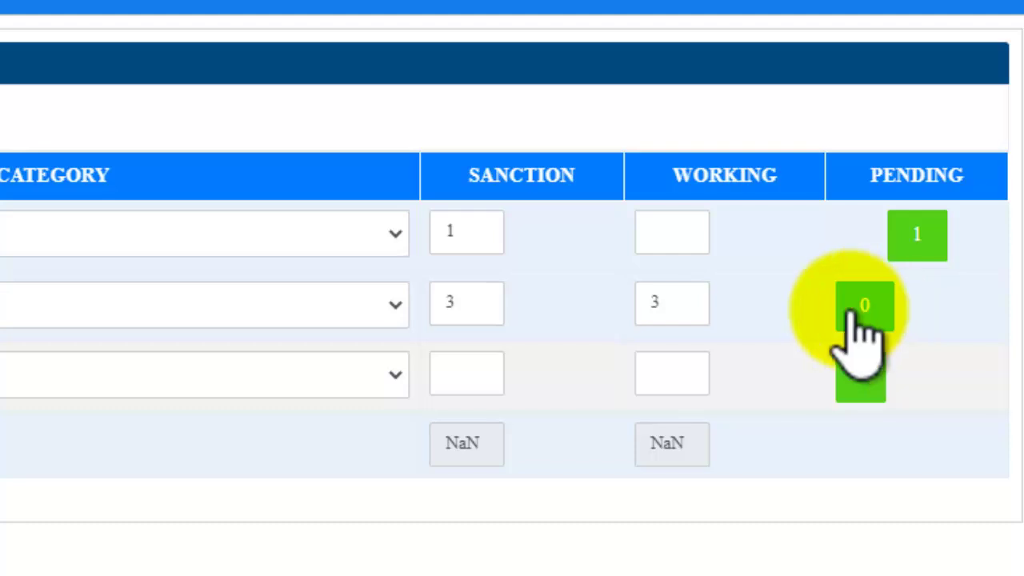
Set the Secondary Grade Teacher/TGT row's working count to 2.
double_click(677, 300)
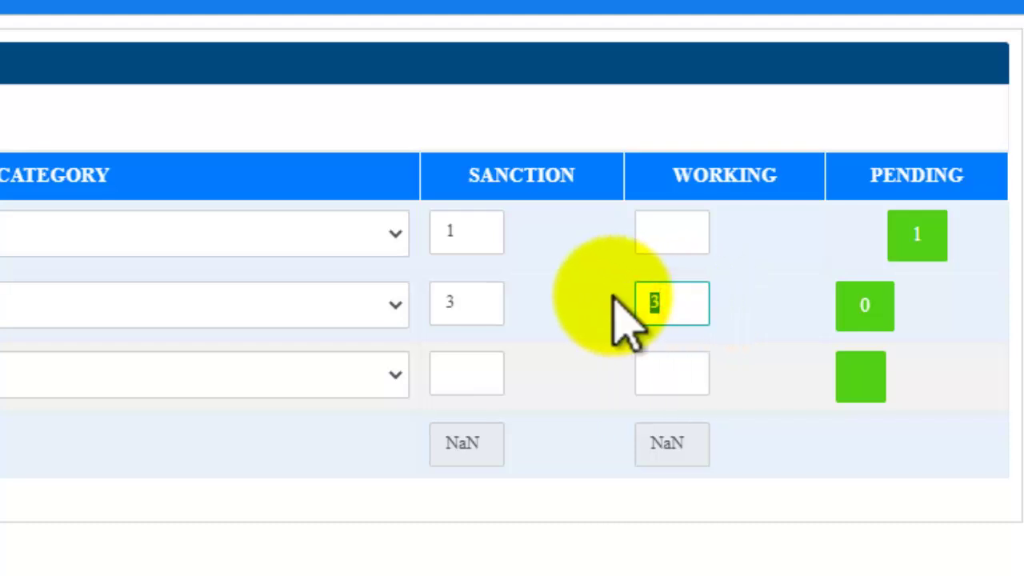
text(2)
click(613, 299)
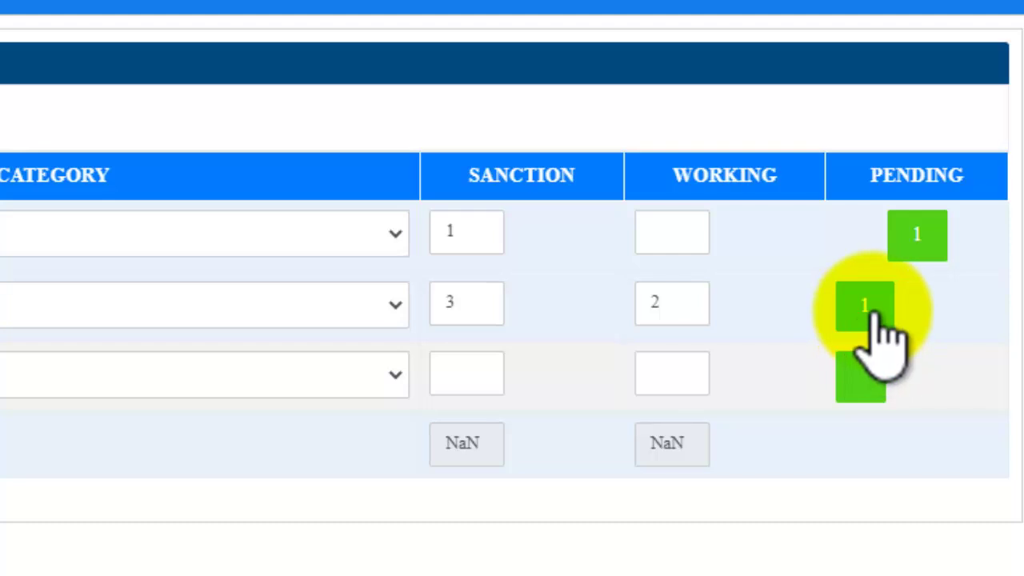
Set the Secondary Grade Teacher/TGT row's working count back to 3.
double_click(466, 302)
double_click(668, 299)
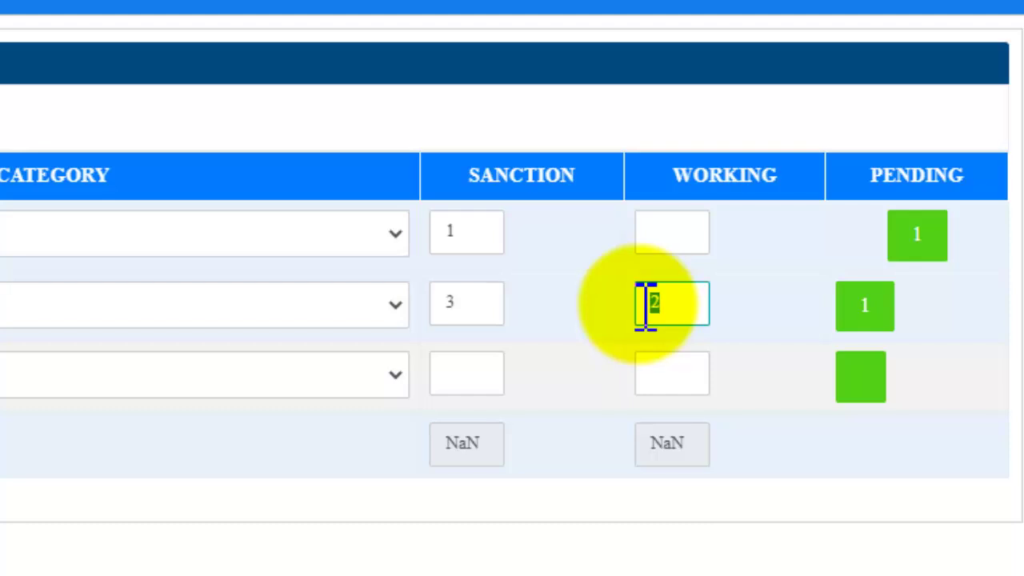
text(3)
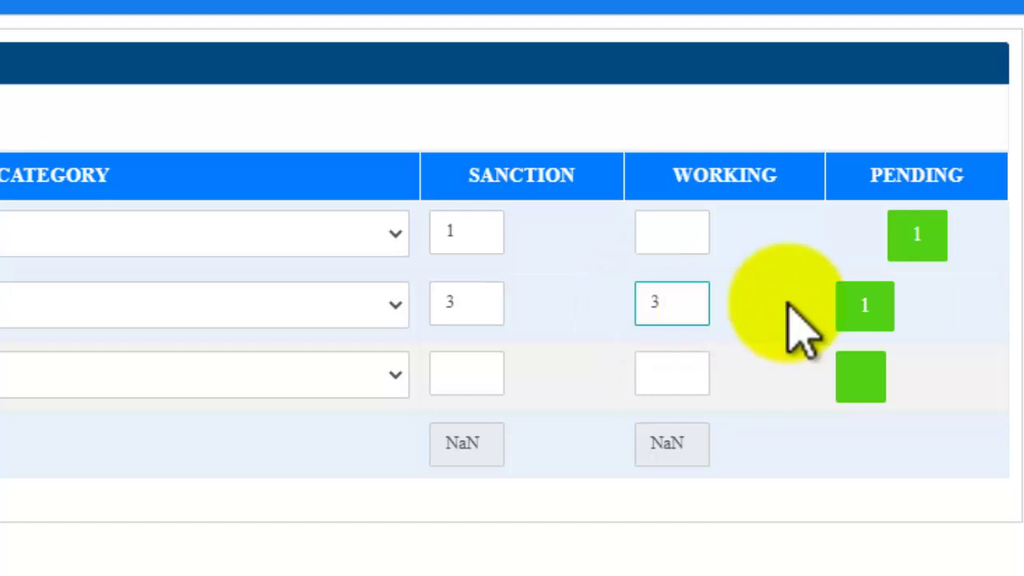
click(824, 306)
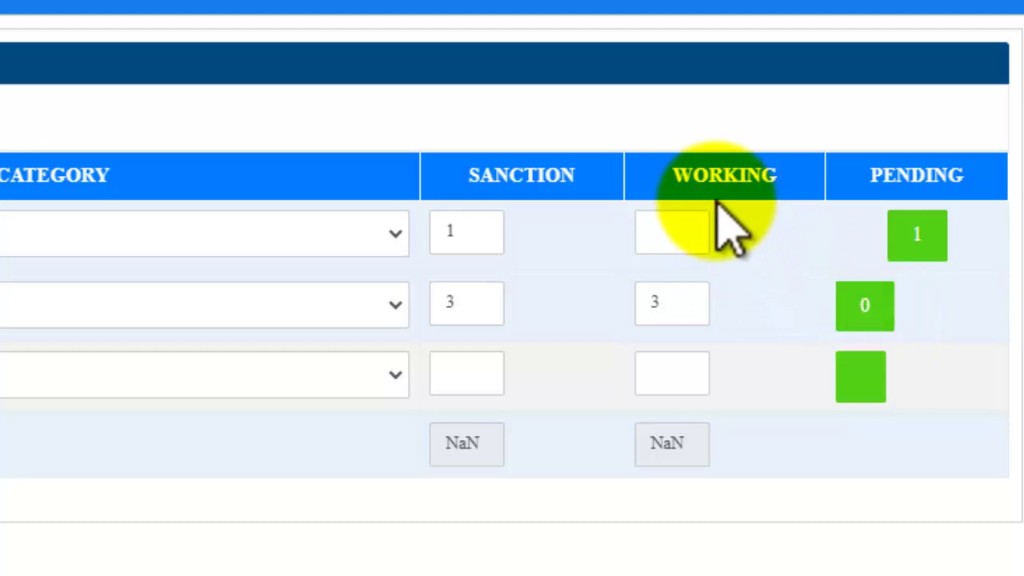
Replace the Secondary Grade Teacher/TGT row's working count with 2.
click(680, 301)
drag(684, 301, 633, 304)
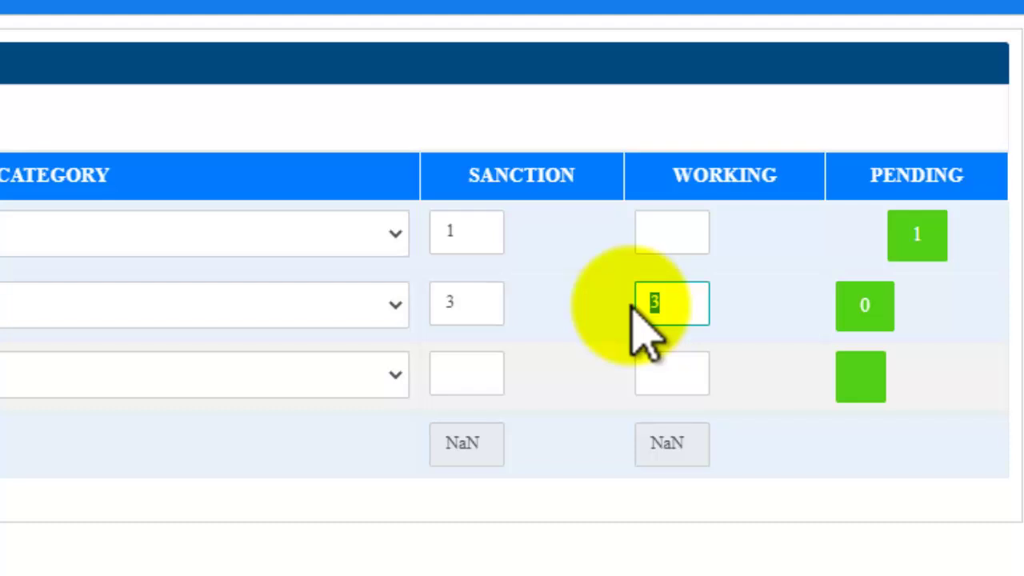
text(2)
click(632, 304)
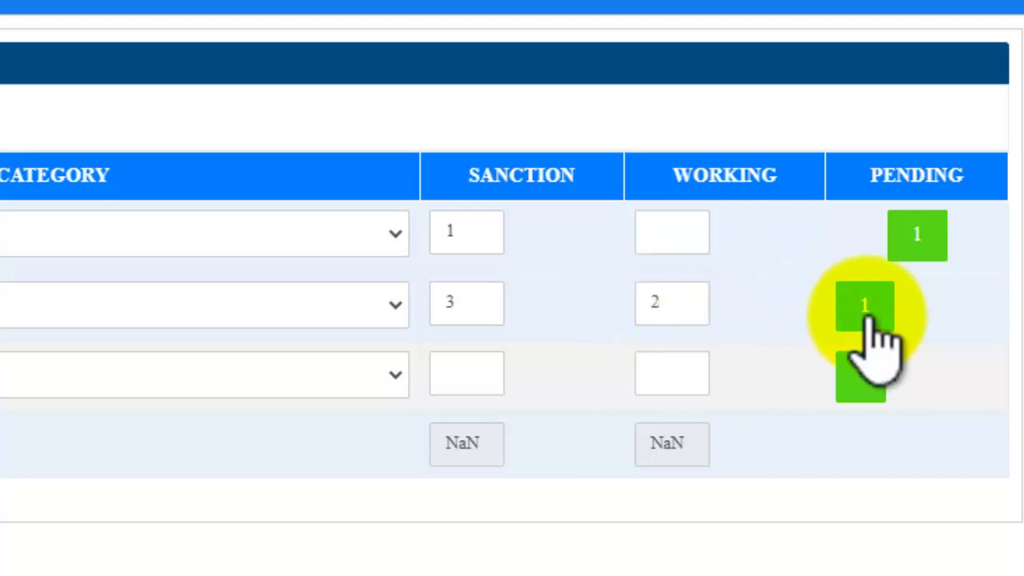
Set the Secondary Grade Teacher/TGT row's sanction count to 4 and re-enter 2 as its working count.
double_click(456, 301)
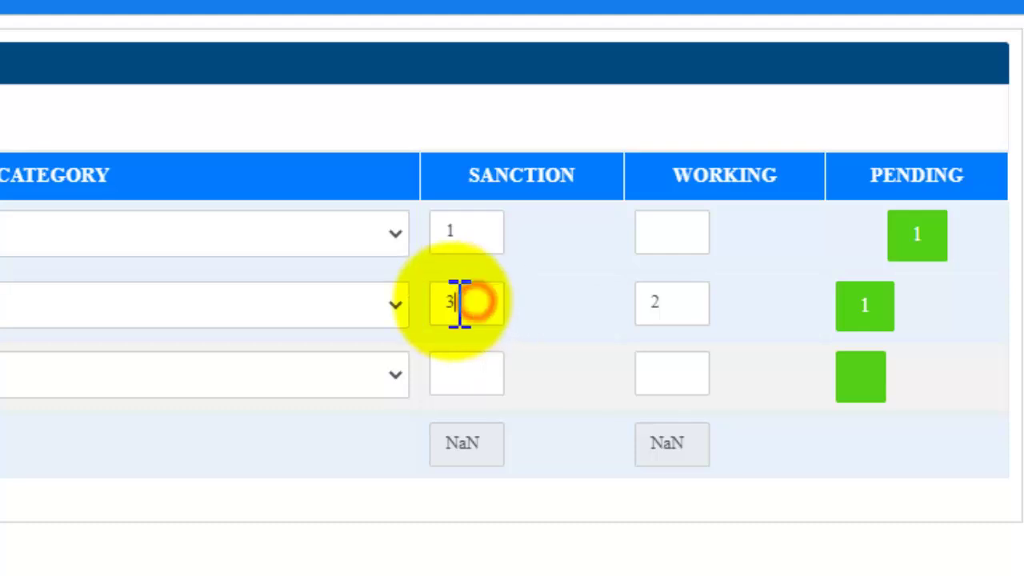
text(4)
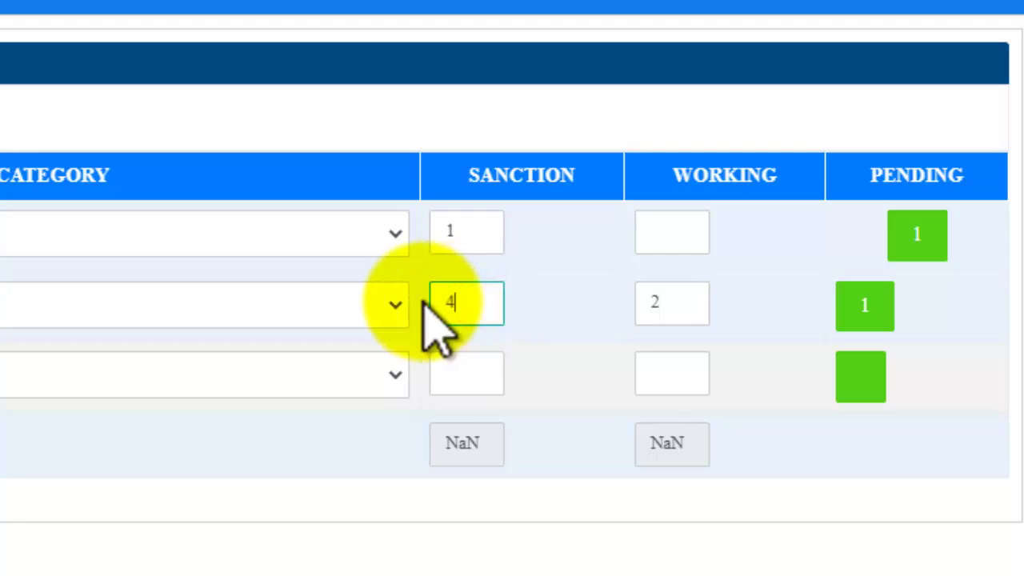
click(683, 302)
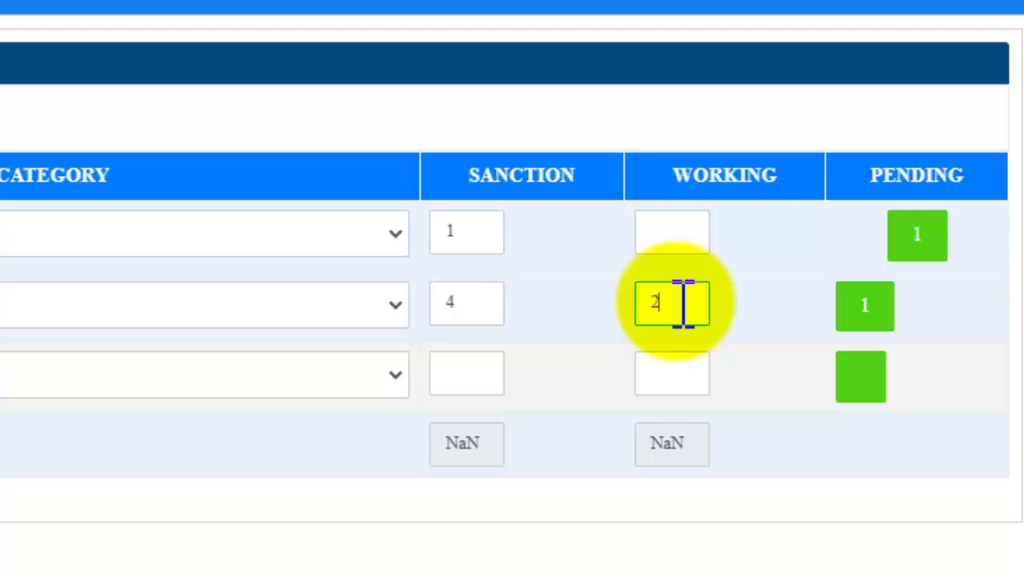
key(BackSpace)
text(2)
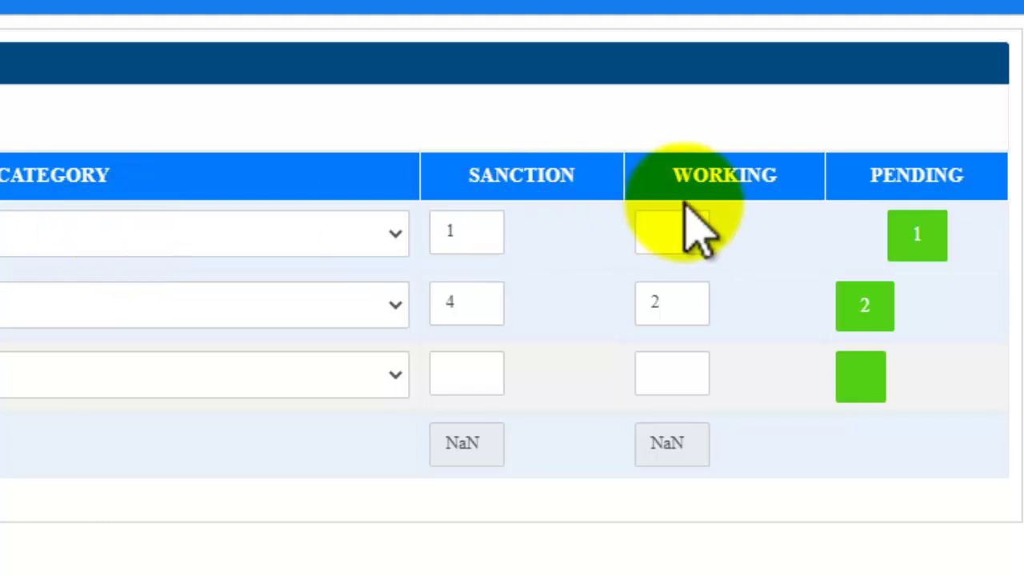
Set the LFL Head Master row's working count to 0 and open the teacher registration form for its pending post.
click(690, 232)
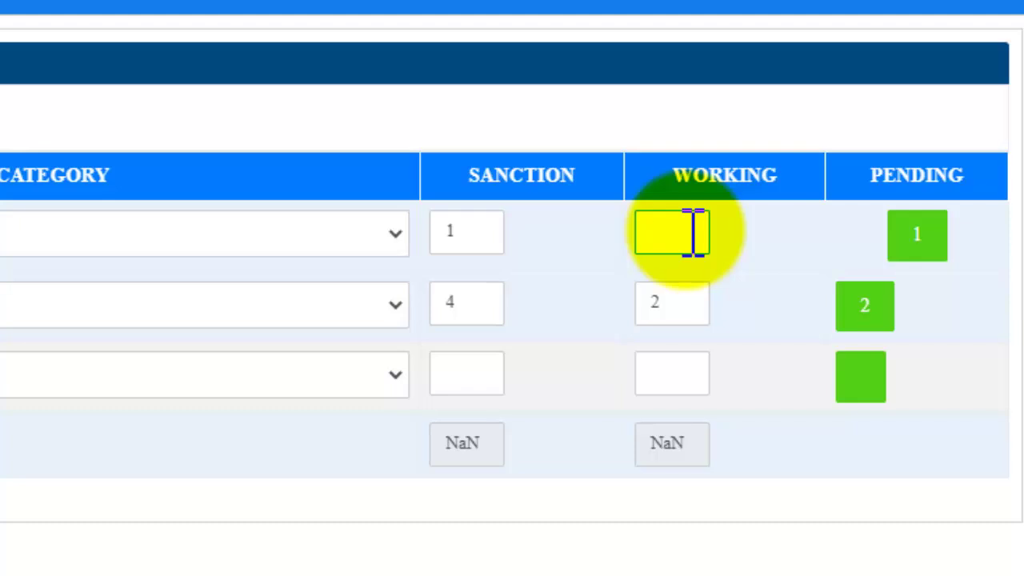
text(0)
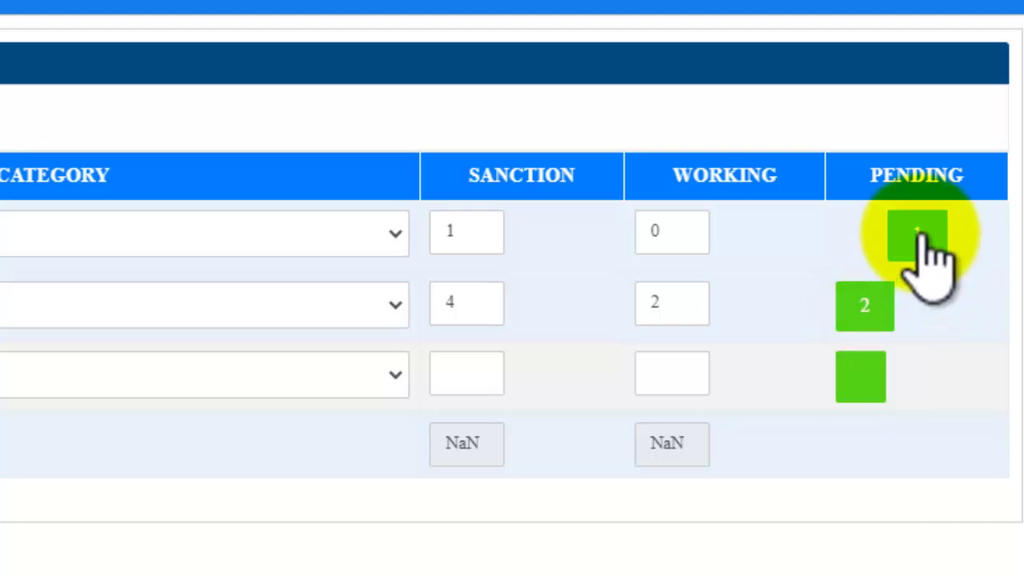
click(918, 234)
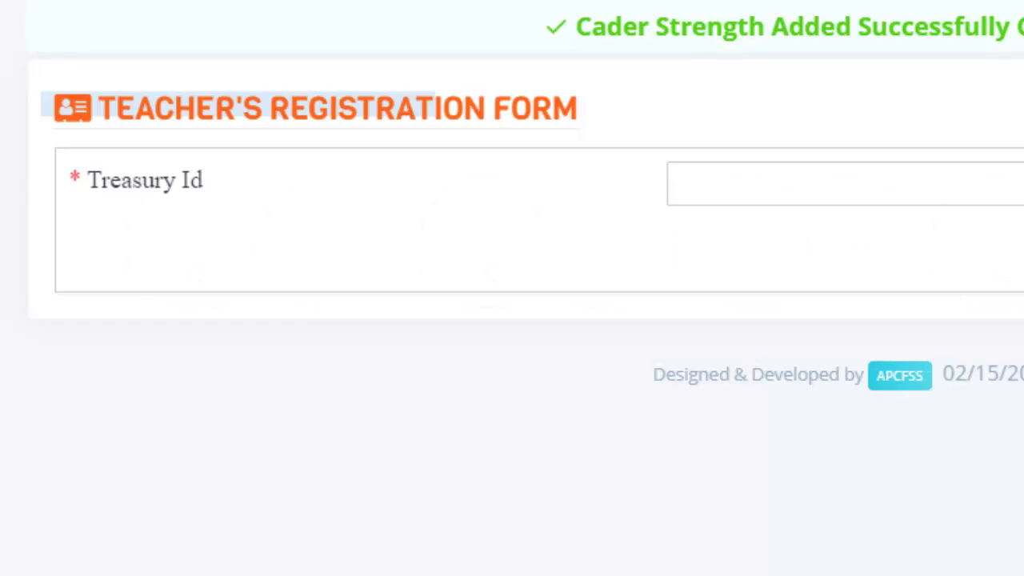
Open the staff Teacher Status page, set the first listed teacher's status to Transfered and review the other status options.
click(152, 272)
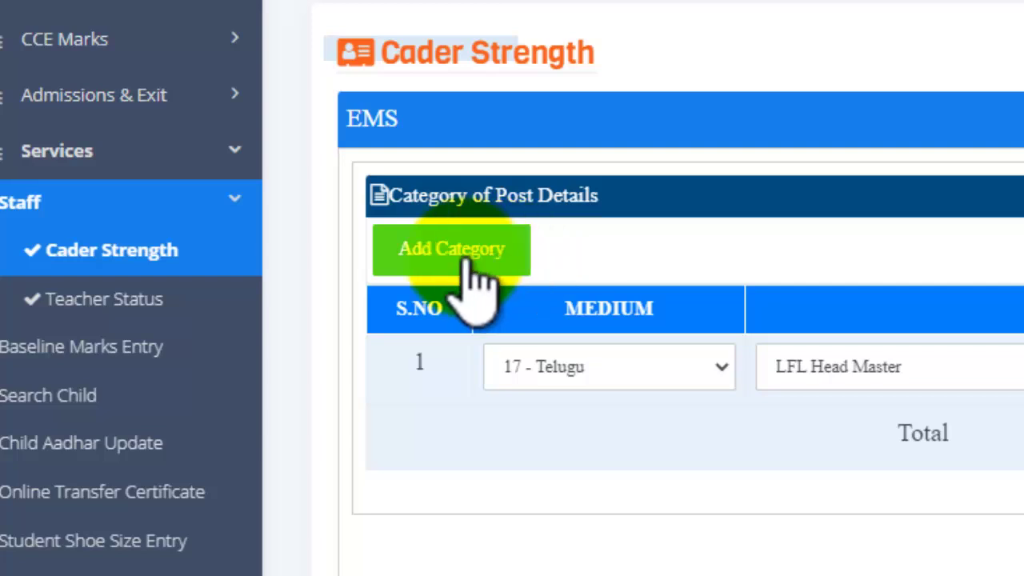
click(108, 300)
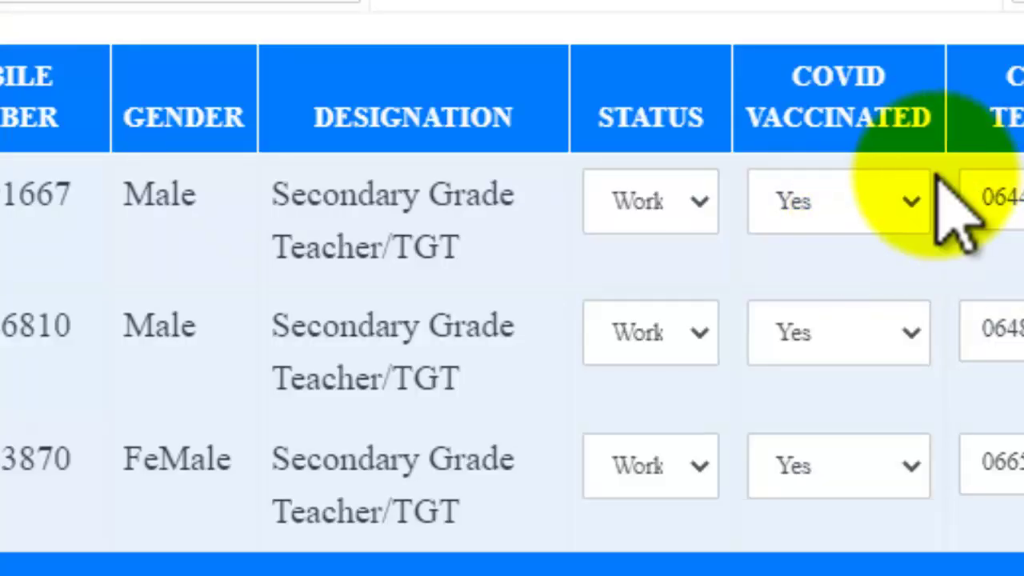
click(701, 209)
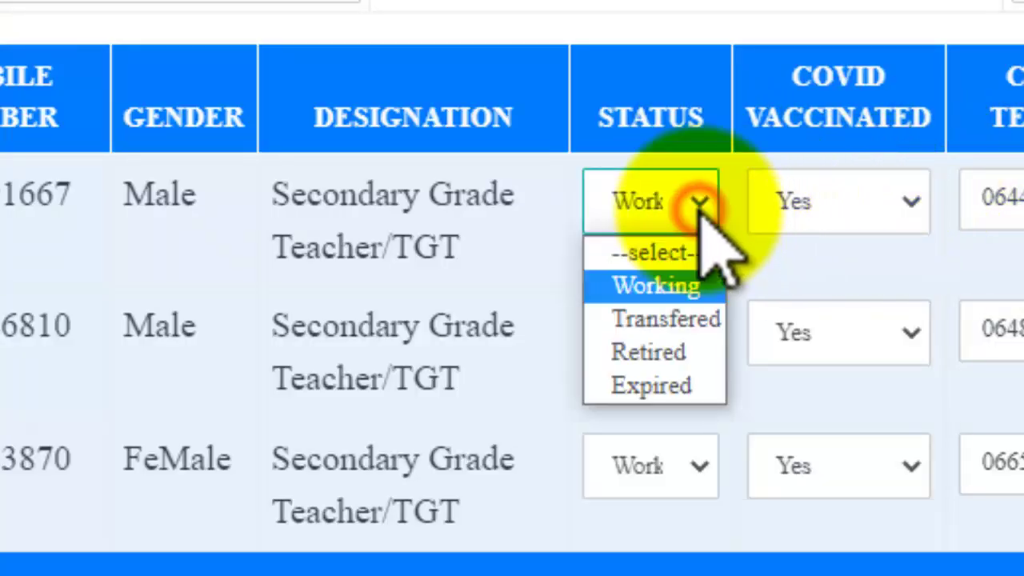
click(712, 334)
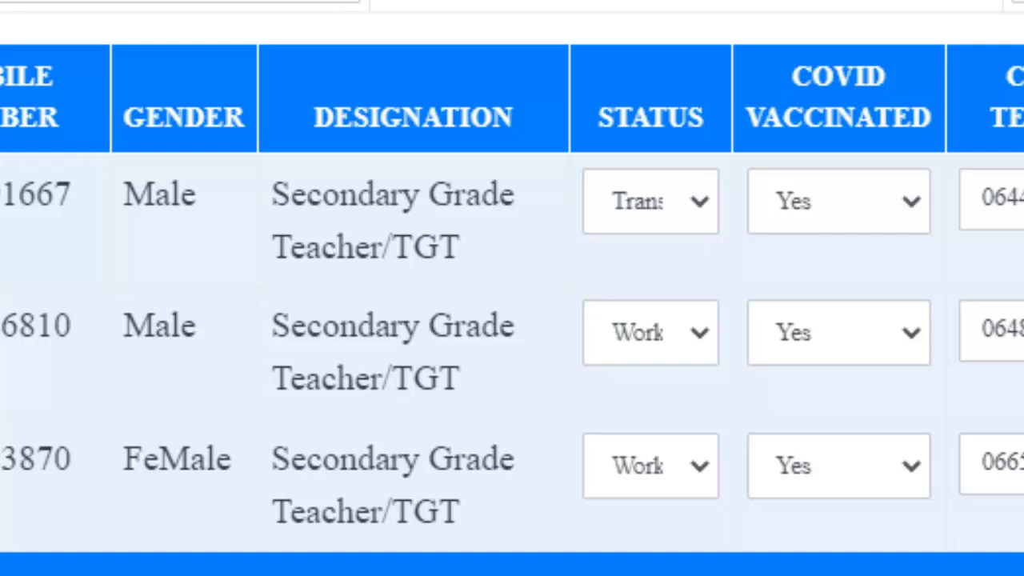
click(696, 217)
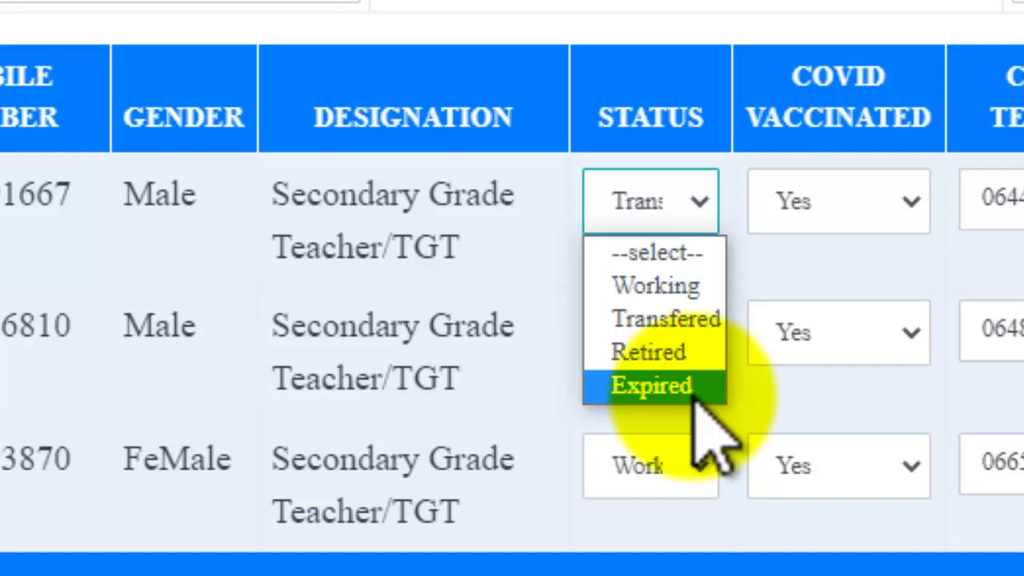
click(698, 24)
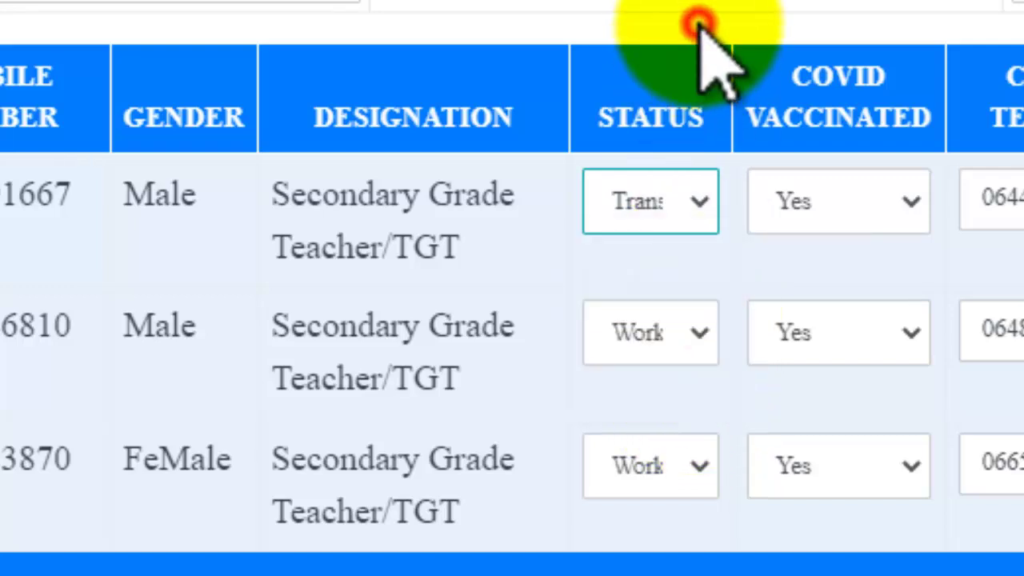